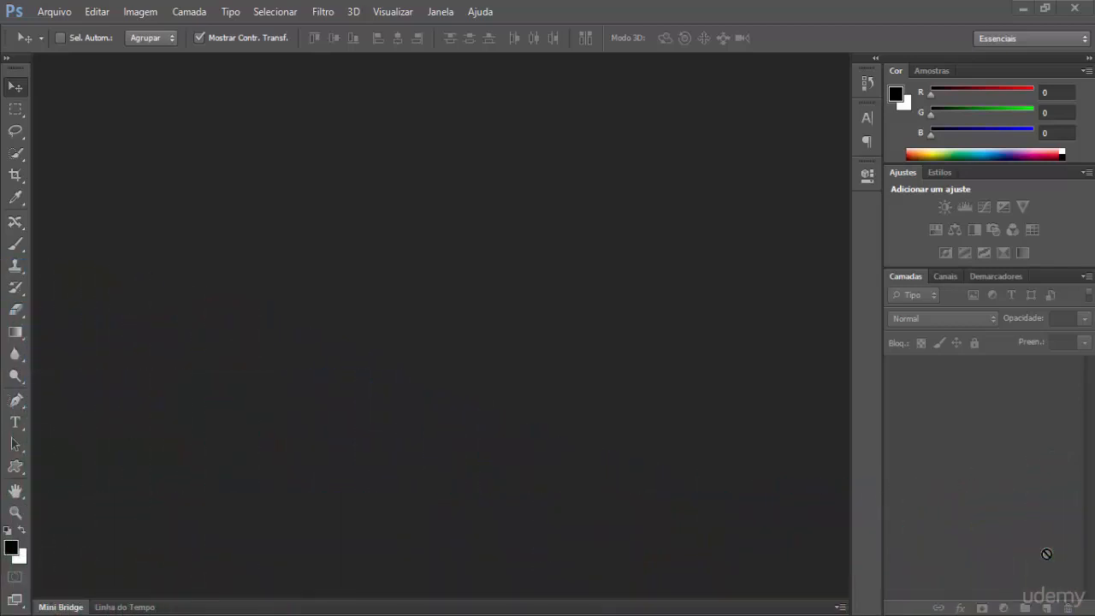
Step: Open the hot-air balloon image 18.jpg from the IMAGENS DO CURSO PHOTOSHOP folder
left_click(56, 13)
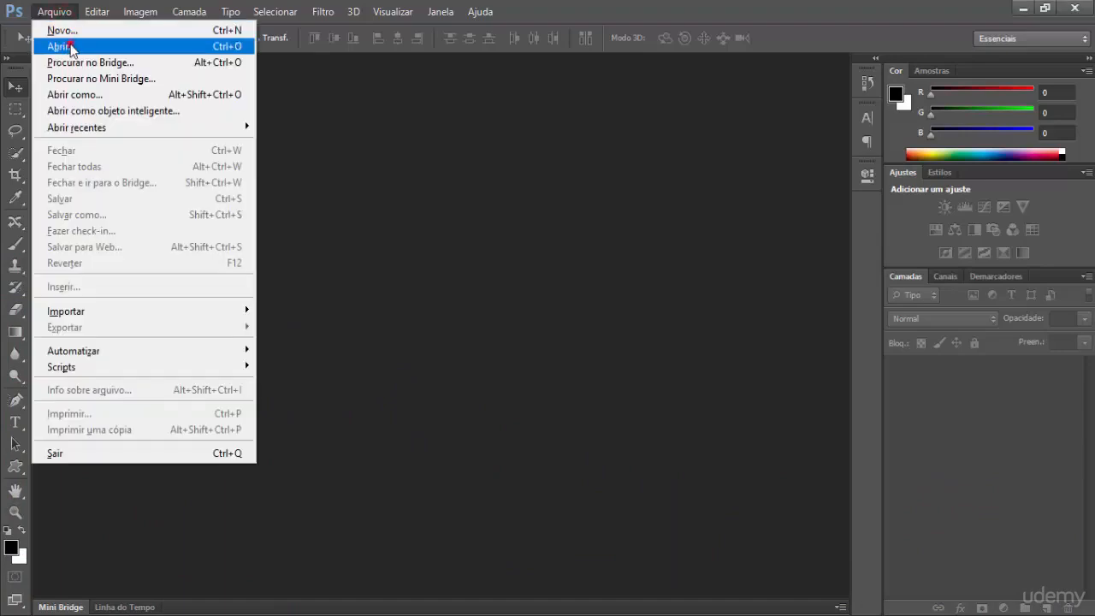
left_click(71, 44)
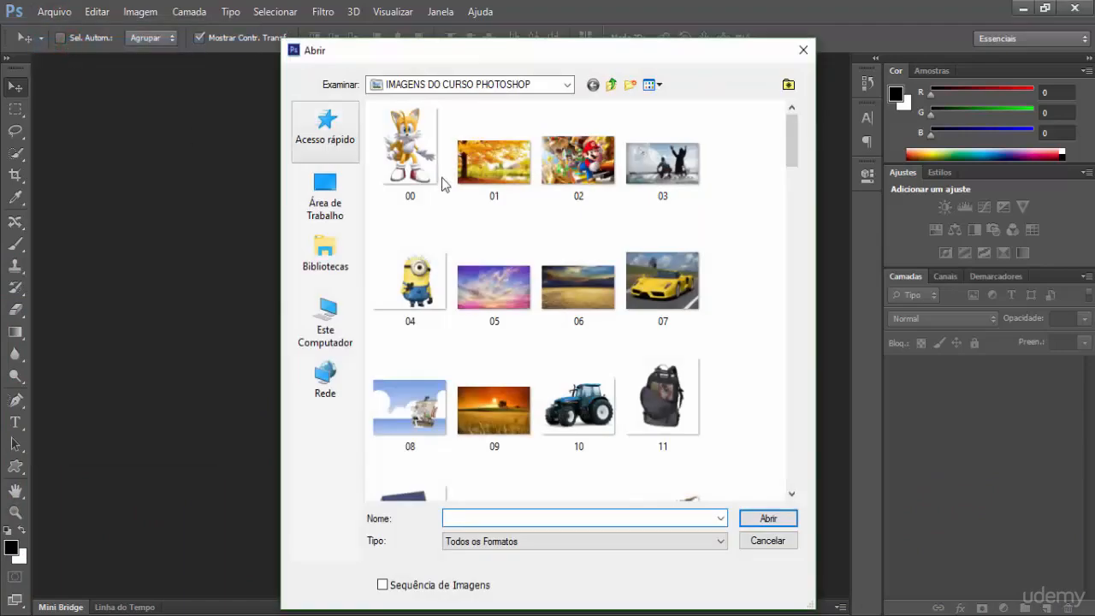
scroll(514, 273, "down", 10)
scroll(552, 325, "up", 7)
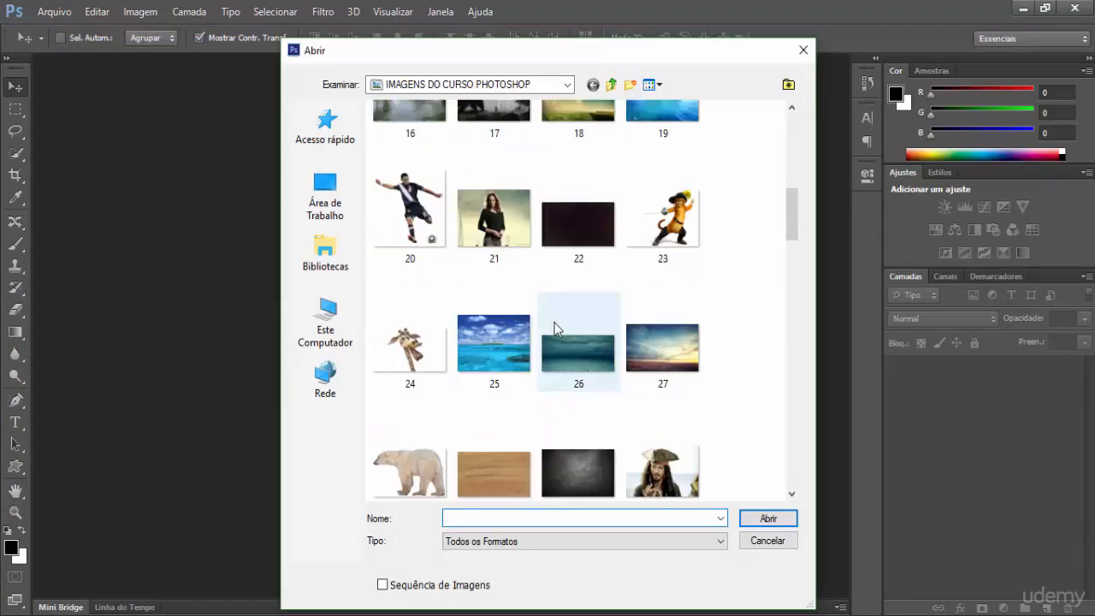
double_click(571, 293)
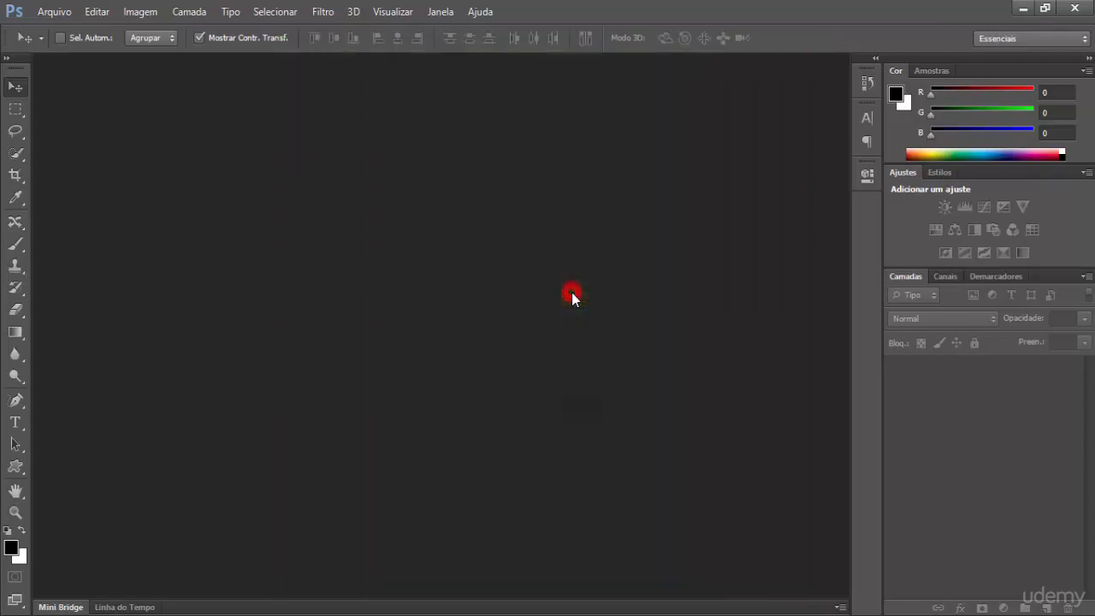
Step: Convert the locked background into a layer named "teste" and fit the image to the window
double_click(1016, 368)
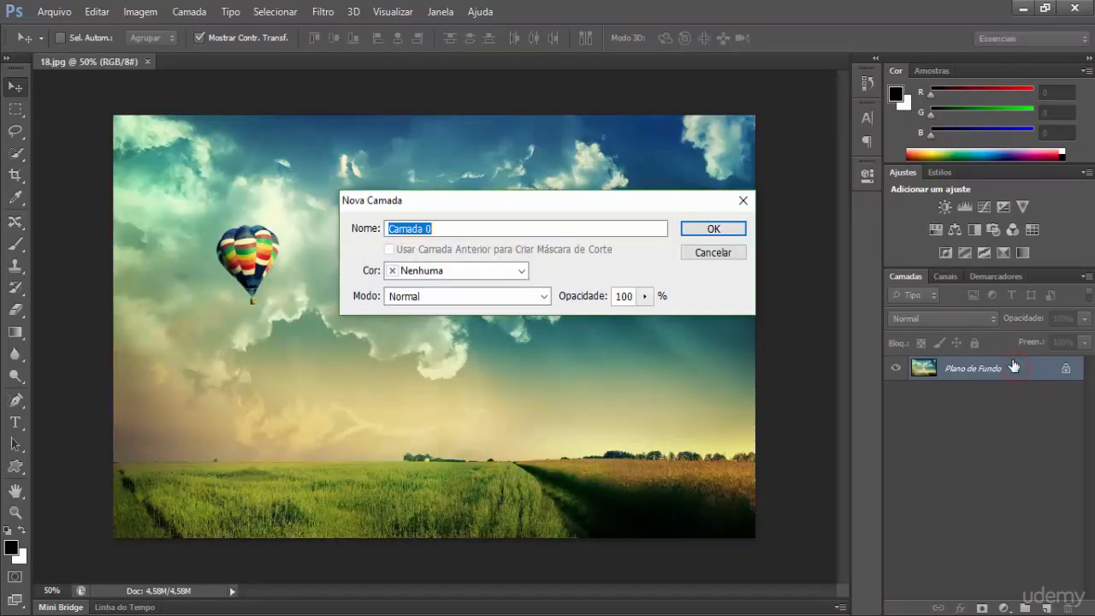
type("teste")
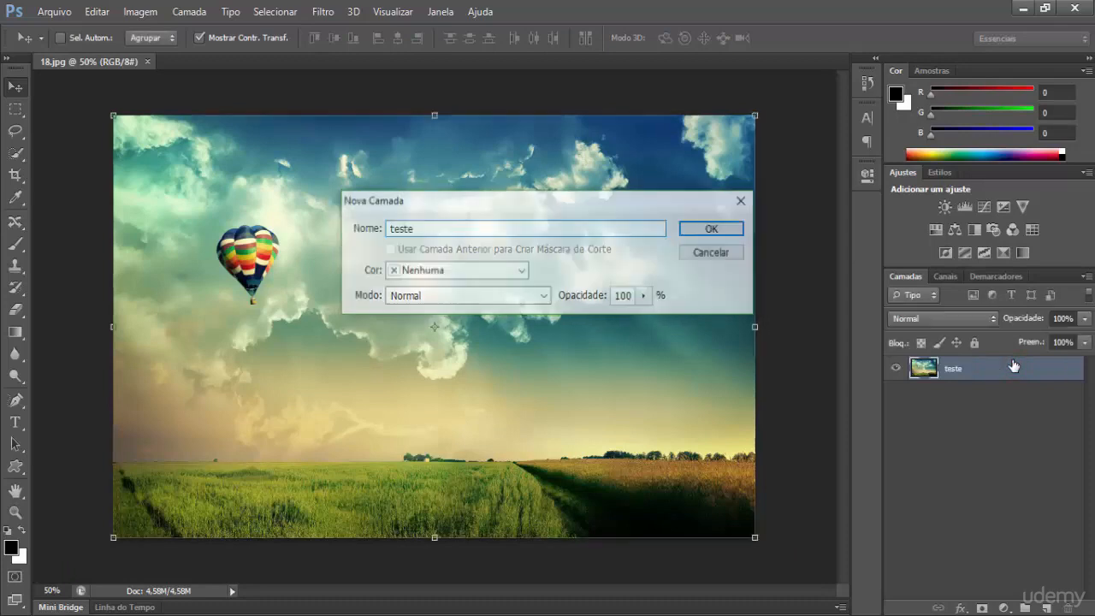
key("Return")
key("ctrl+0")
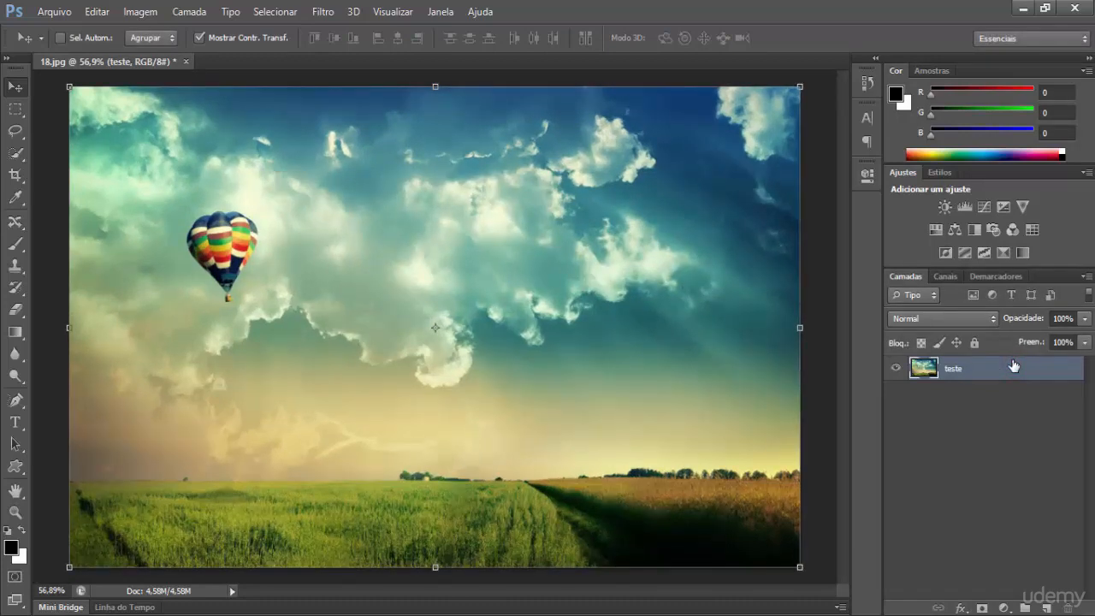
Step: Sample the balloon's basket with the Clone Stamp and paint a copy of the balloon in the middle of the sky
left_click(15, 266)
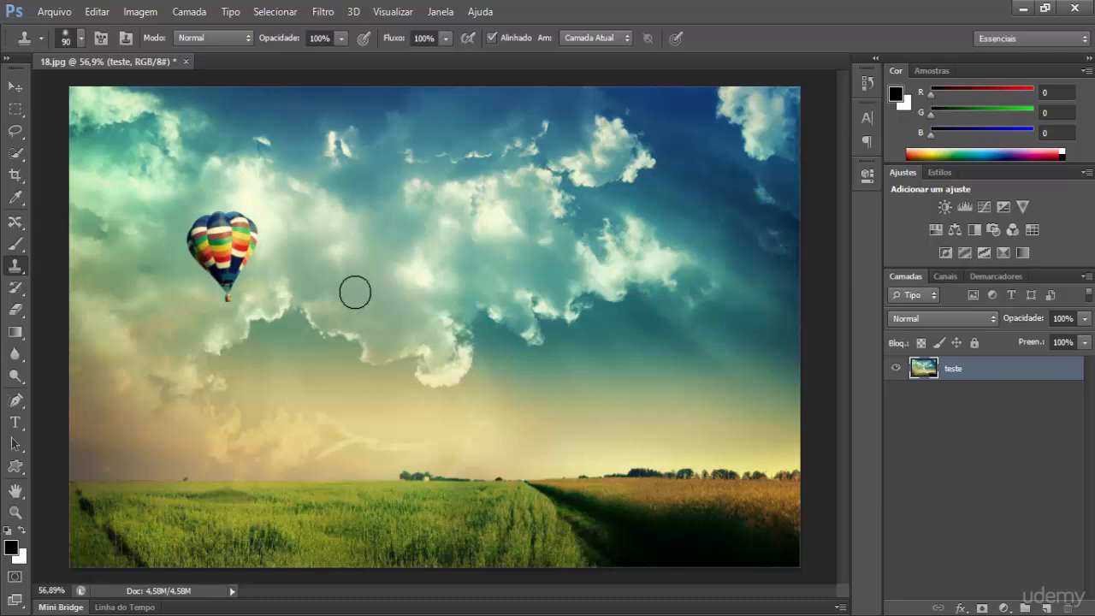
key("alt")
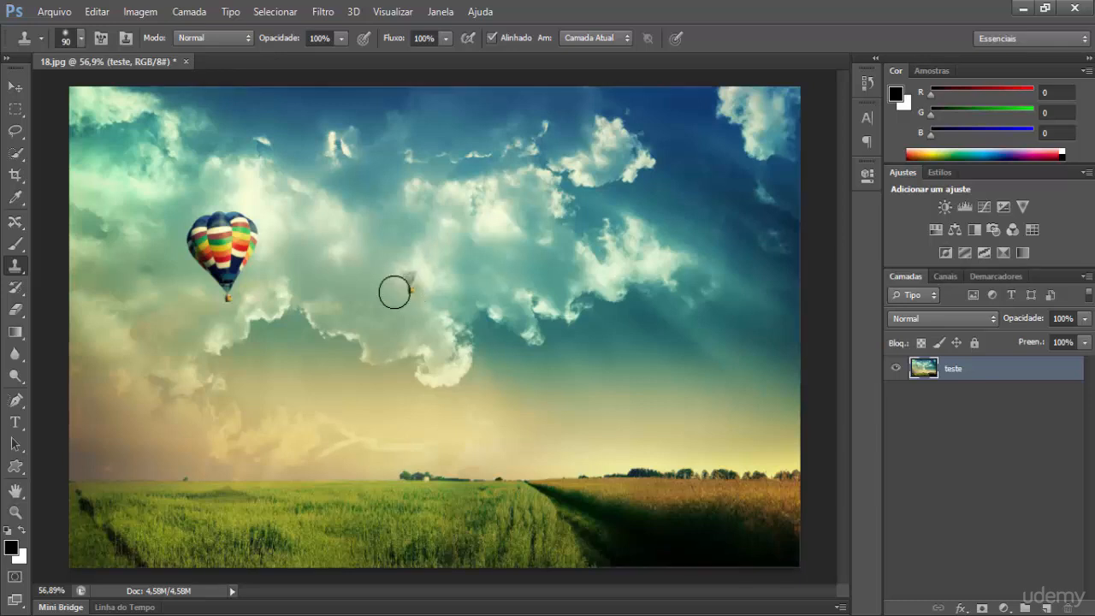
left_click(229, 297, "alt")
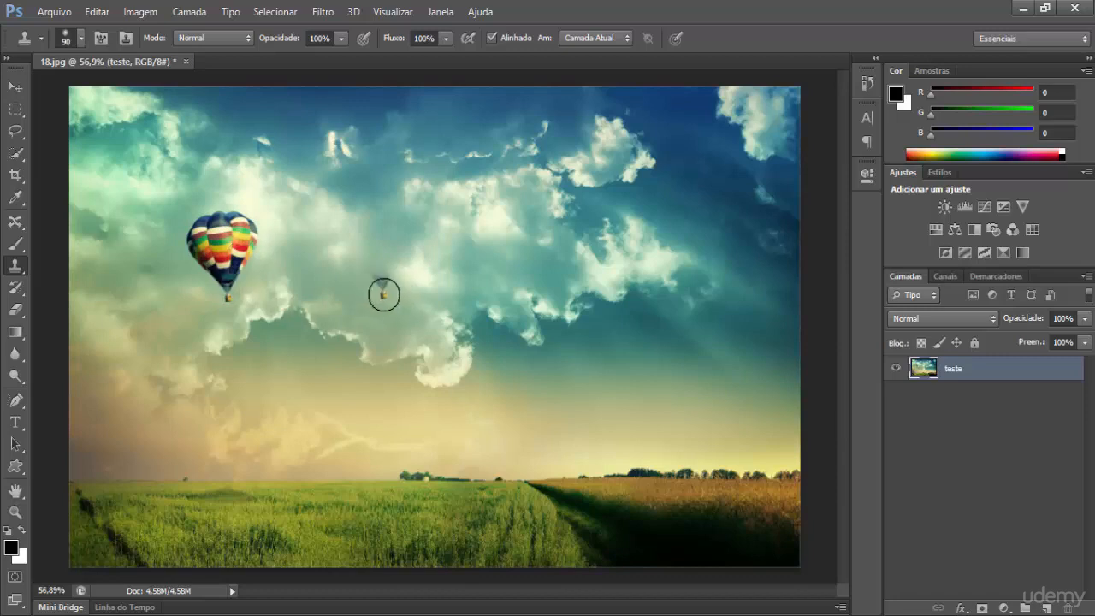
mouse_move(393, 297)
left_mouse_down()
mouse_move(381, 259)
mouse_move(410, 254)
mouse_move(404, 220)
mouse_move(362, 229)
mouse_move(363, 244)
mouse_move(392, 280)
left_mouse_up()
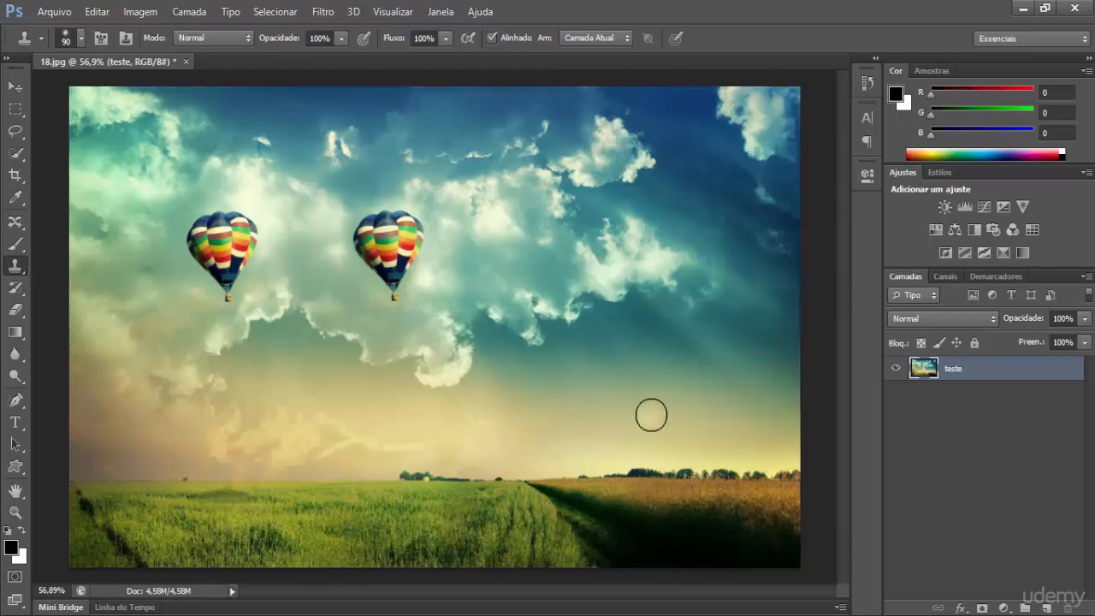
Step: Try painting with the existing aligned clone source in the sky above the right-hand field
mouse_move(646, 414)
left_mouse_down()
mouse_move(653, 394)
mouse_move(641, 386)
mouse_move(634, 401)
mouse_move(647, 386)
mouse_move(638, 379)
mouse_move(650, 344)
mouse_move(631, 334)
mouse_move(639, 391)
mouse_move(602, 375)
mouse_move(625, 342)
mouse_move(598, 340)
mouse_move(608, 325)
mouse_move(657, 371)
mouse_move(653, 403)
mouse_move(613, 415)
left_mouse_up()
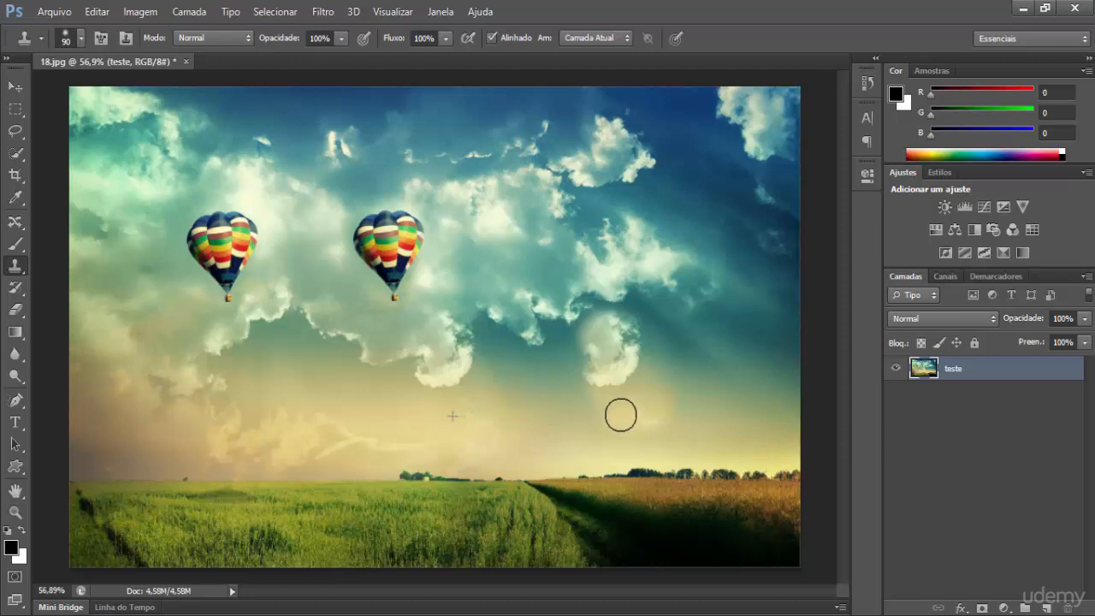
left_click_drag(621, 415, 621, 376)
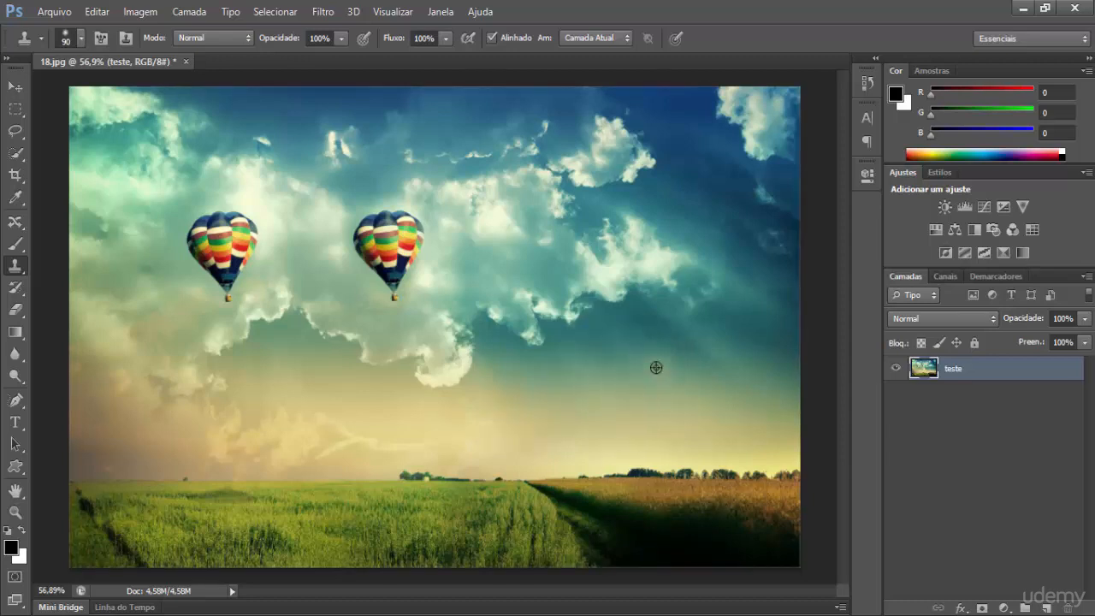
Step: Resample the original balloon's basket and clone another balloon into the low sky above the right-hand field
left_click(227, 296, "alt")
left_click(679, 412)
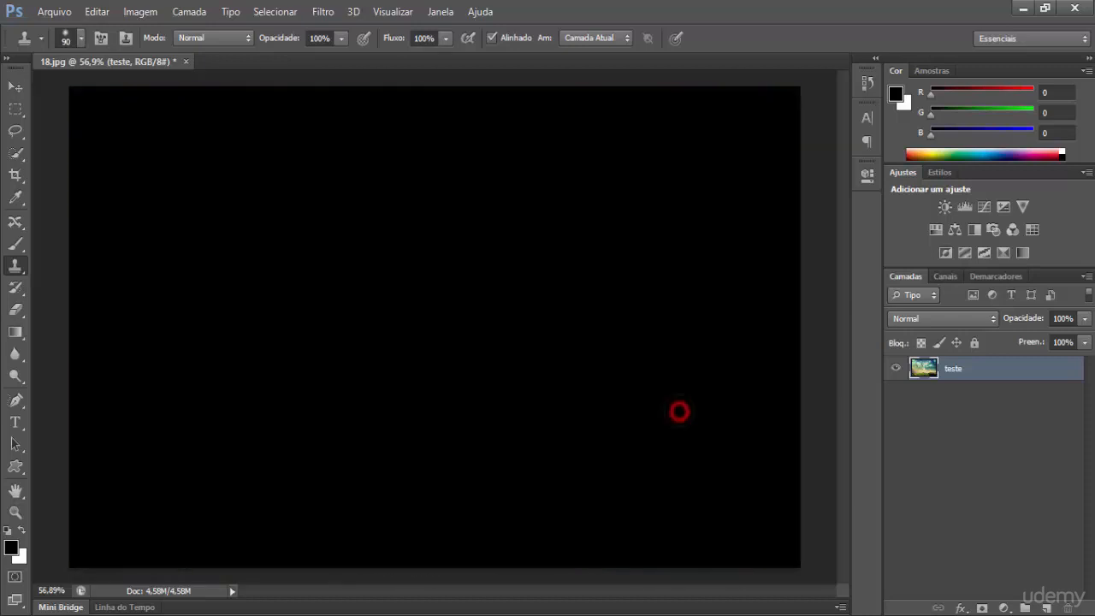
mouse_move(679, 411)
left_mouse_down()
mouse_move(664, 378)
mouse_move(693, 367)
mouse_move(692, 345)
mouse_move(666, 335)
mouse_move(661, 352)
mouse_move(678, 369)
mouse_move(659, 371)
mouse_move(657, 349)
mouse_move(671, 341)
mouse_move(660, 352)
mouse_move(676, 364)
left_mouse_up()
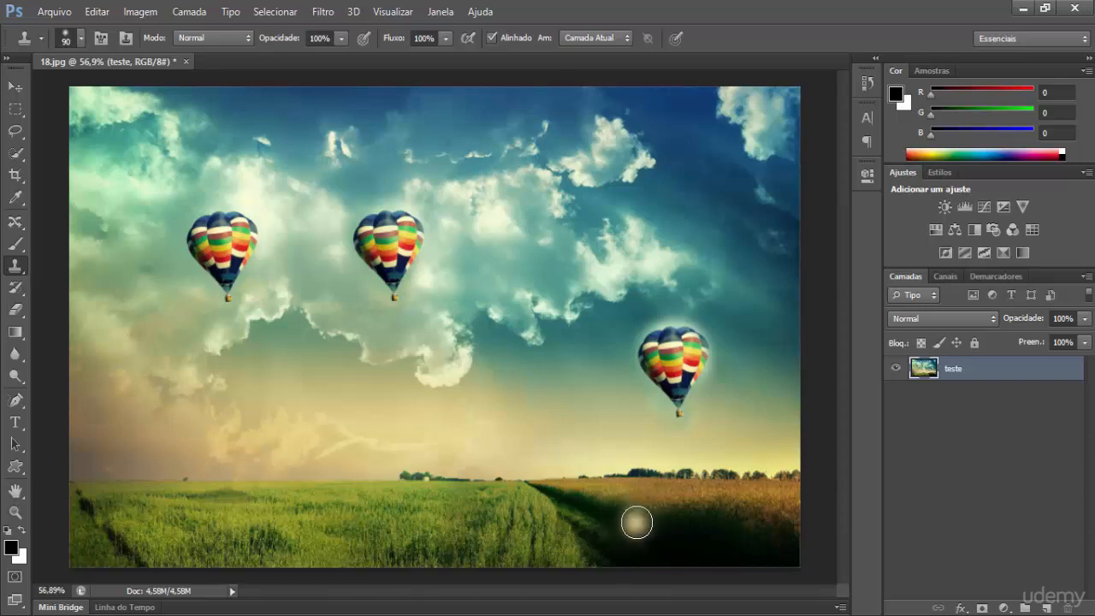
Step: Try painting cloned clouds over the field and sky around the rightmost balloon, and undo the strokes
mouse_move(637, 524)
left_mouse_down()
mouse_move(641, 494)
mouse_move(618, 489)
mouse_move(619, 505)
mouse_move(630, 487)
mouse_move(607, 481)
mouse_move(604, 462)
mouse_move(627, 441)
mouse_move(593, 435)
mouse_move(595, 465)
mouse_move(628, 445)
mouse_move(648, 459)
mouse_move(640, 487)
mouse_move(606, 469)
left_mouse_up()
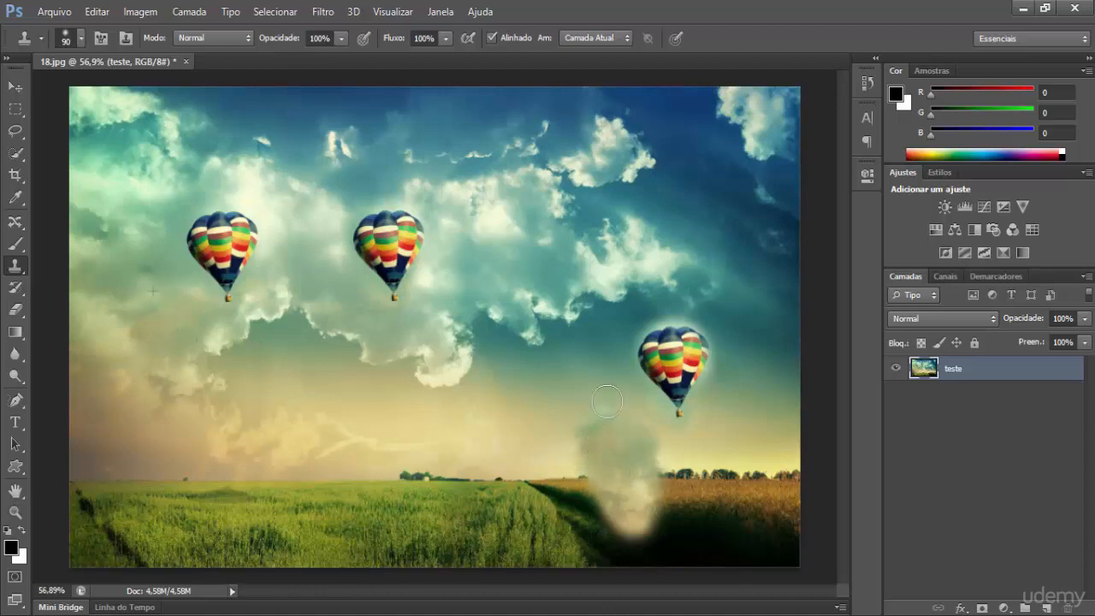
mouse_move(607, 401)
left_mouse_down()
mouse_move(587, 307)
mouse_move(620, 284)
mouse_move(677, 276)
mouse_move(671, 258)
mouse_move(639, 259)
mouse_move(580, 379)
mouse_move(553, 408)
left_mouse_up()
mouse_move(641, 429)
left_mouse_down()
mouse_move(682, 459)
mouse_move(673, 473)
mouse_move(638, 478)
left_mouse_up()
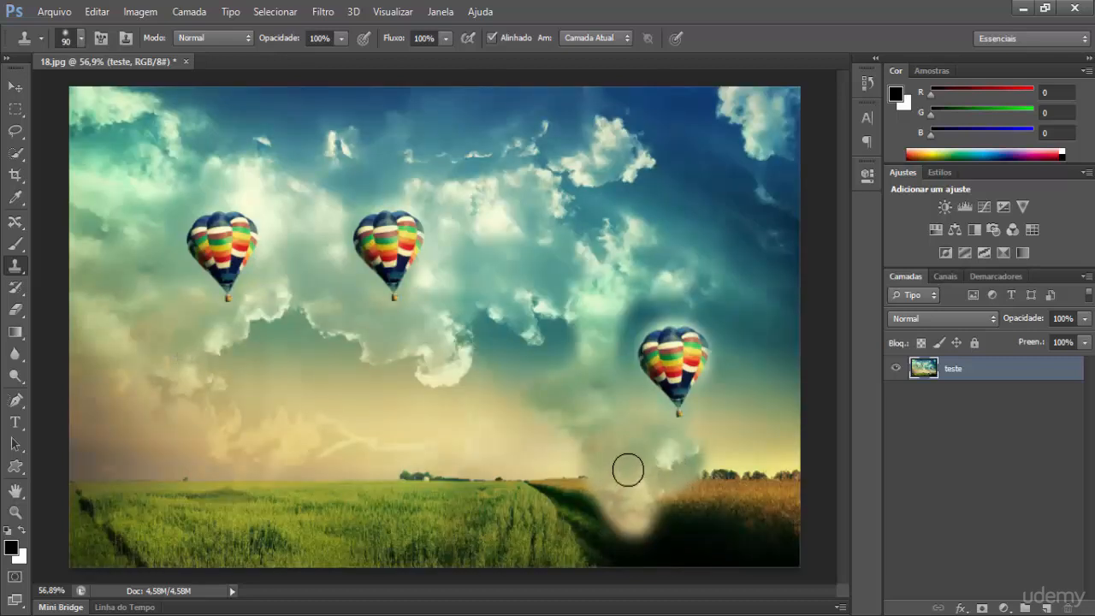
key("ctrl+z")
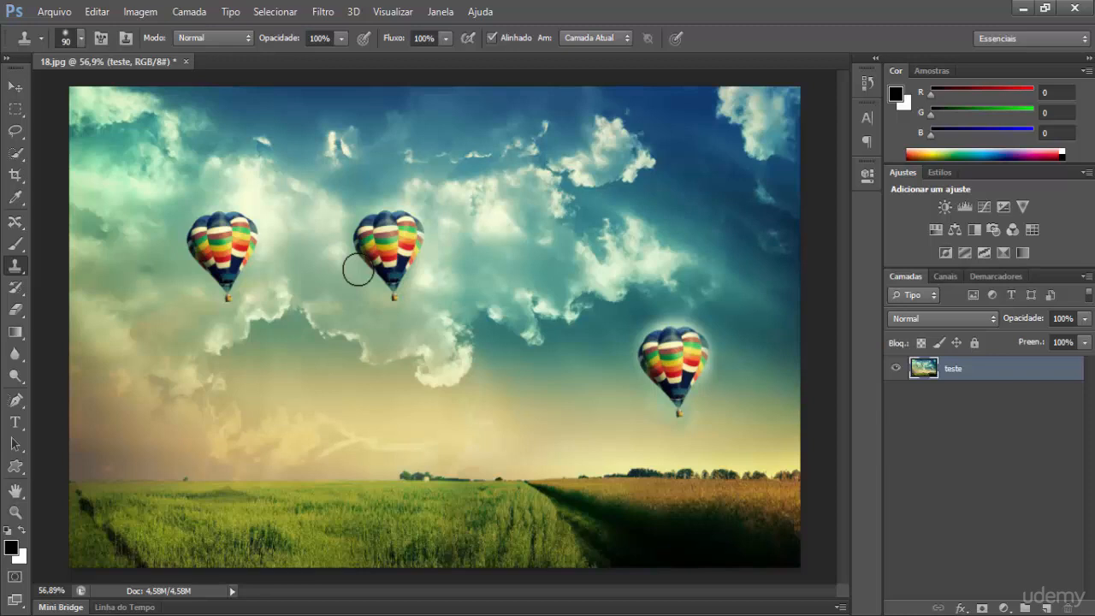
Step: Sample the clouds beside the leftmost balloon and clone them over it to remove the balloon
left_click(299, 258, "alt")
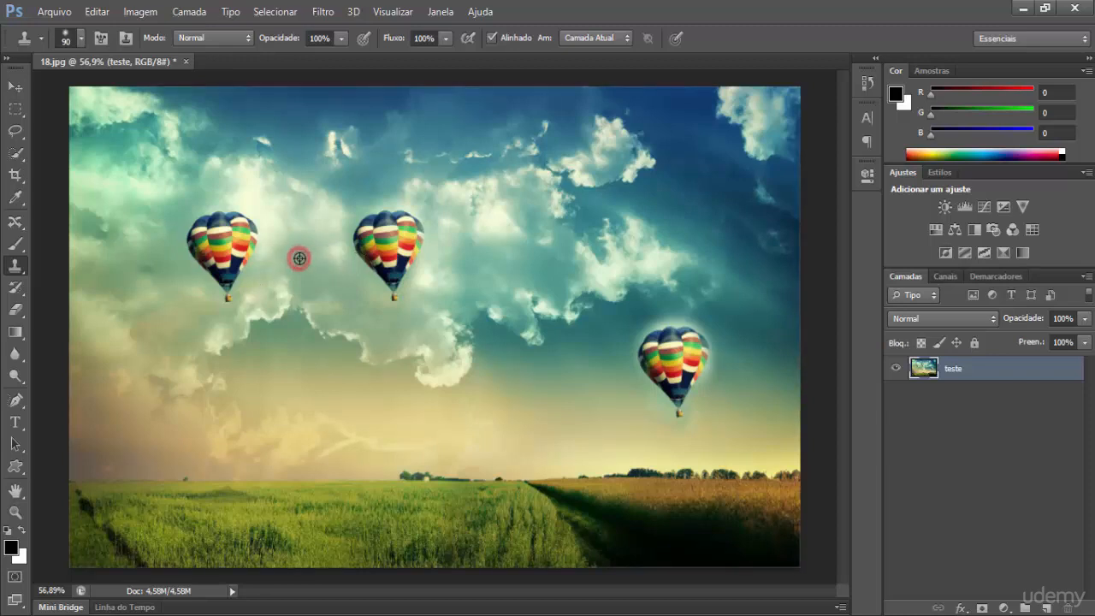
mouse_move(258, 260)
left_mouse_down()
mouse_move(254, 234)
mouse_move(231, 227)
mouse_move(243, 240)
mouse_move(232, 296)
mouse_move(274, 262)
left_mouse_up()
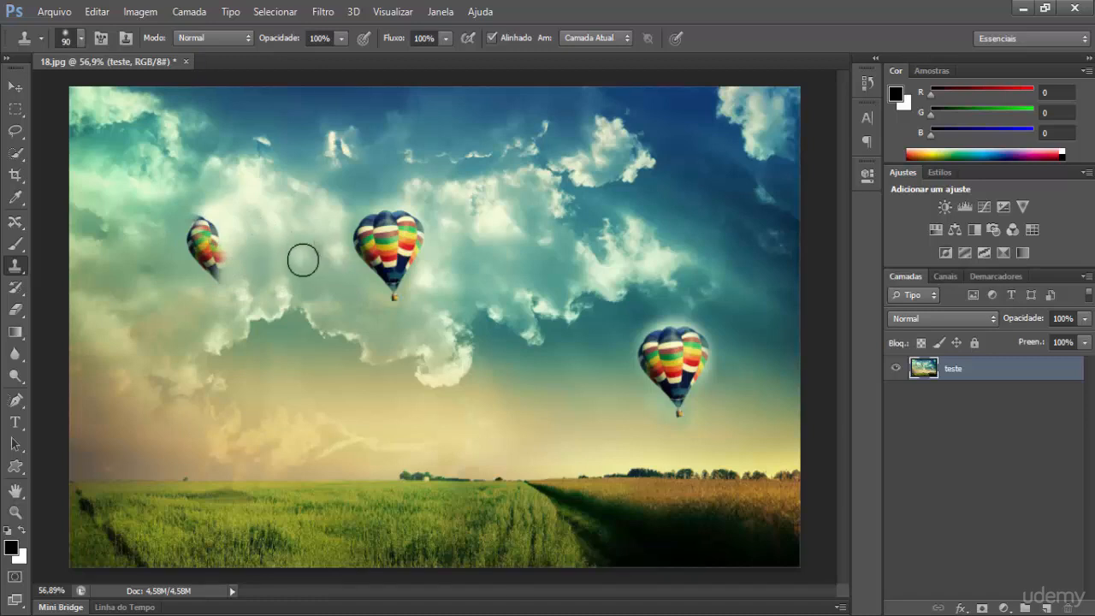
left_click(306, 253, "alt")
mouse_move(245, 274)
left_mouse_down()
mouse_move(235, 241)
mouse_move(208, 220)
mouse_move(192, 221)
mouse_move(193, 243)
mouse_move(218, 262)
mouse_move(206, 254)
mouse_move(180, 279)
left_mouse_up()
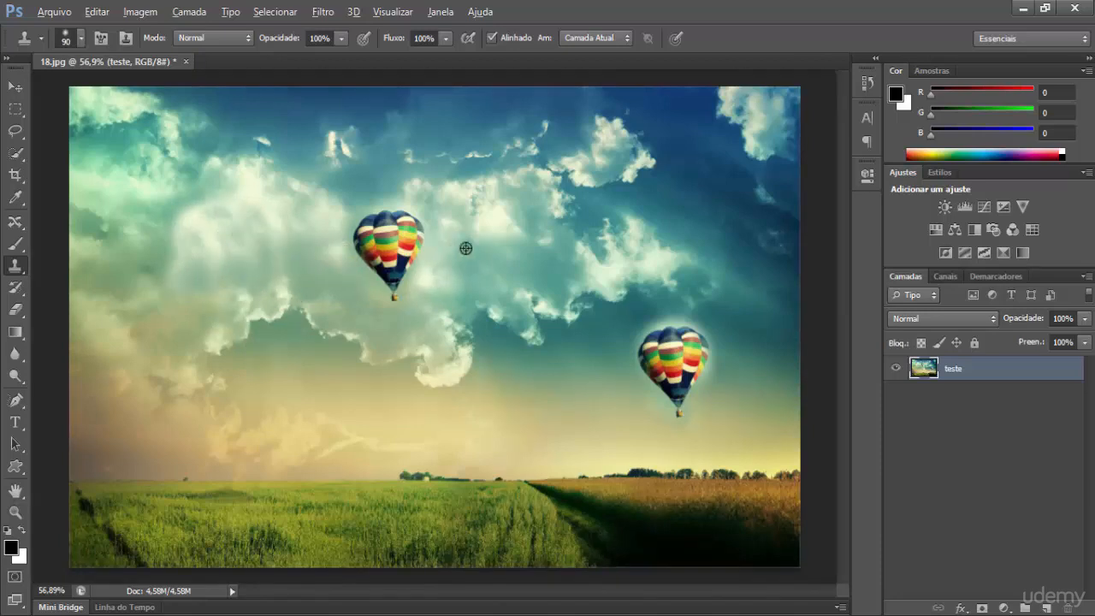
Step: Clone the clouds to the right of the middle balloon over it to remove the balloon, resampling the source as needed
left_click(461, 246, "alt")
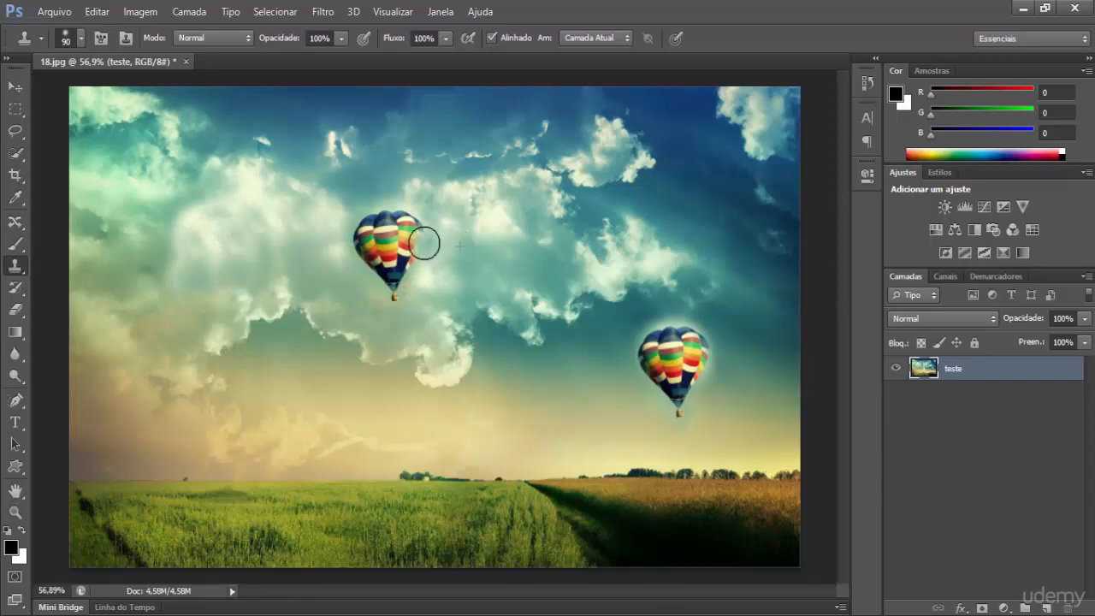
mouse_move(425, 240)
left_mouse_down()
mouse_move(399, 292)
mouse_move(409, 238)
mouse_move(406, 223)
mouse_move(388, 217)
mouse_move(404, 257)
mouse_move(392, 292)
mouse_move(395, 248)
mouse_move(373, 224)
mouse_move(386, 229)
mouse_move(377, 265)
mouse_move(358, 236)
mouse_move(362, 267)
mouse_move(465, 247)
mouse_move(373, 255)
mouse_move(373, 221)
mouse_move(355, 225)
mouse_move(371, 250)
mouse_move(375, 219)
mouse_move(344, 245)
mouse_move(371, 274)
left_mouse_up()
key("ctrl+z")
left_click(465, 247, "alt")
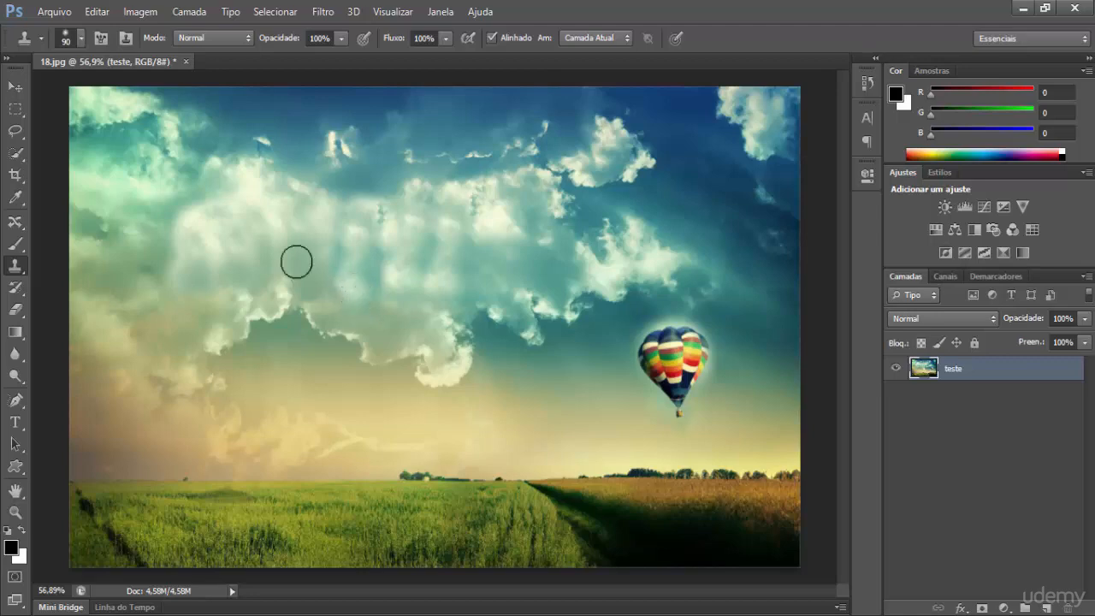
Step: Open the island image 19.jpg, fit it to the window and convert its background into a layer named "teste"
left_click(54, 11)
left_click(75, 50)
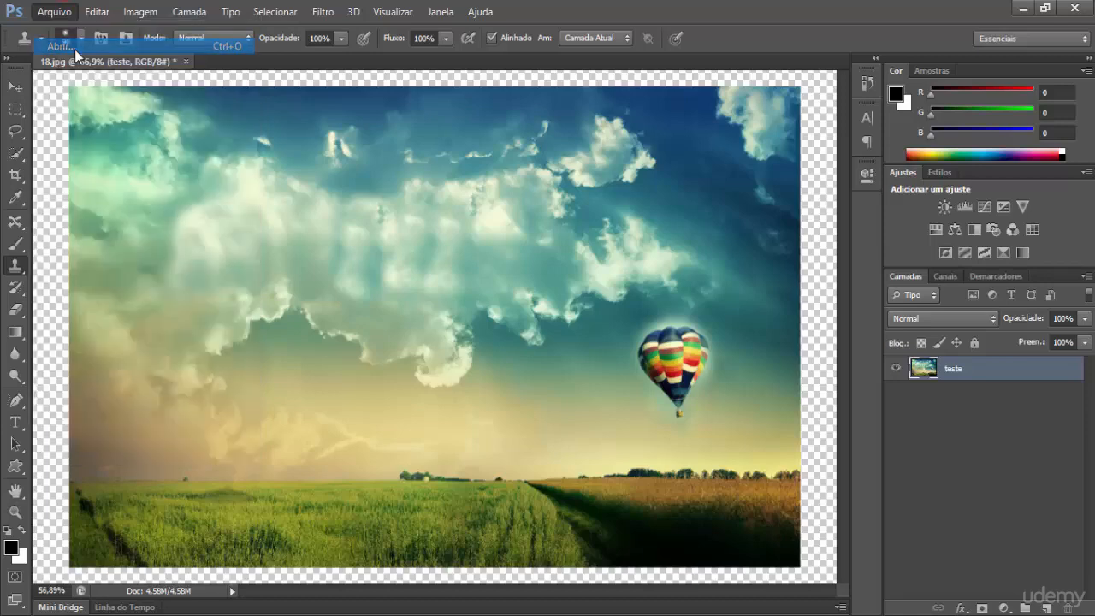
scroll(635, 349, "down", 5)
scroll(635, 349, "down", 2)
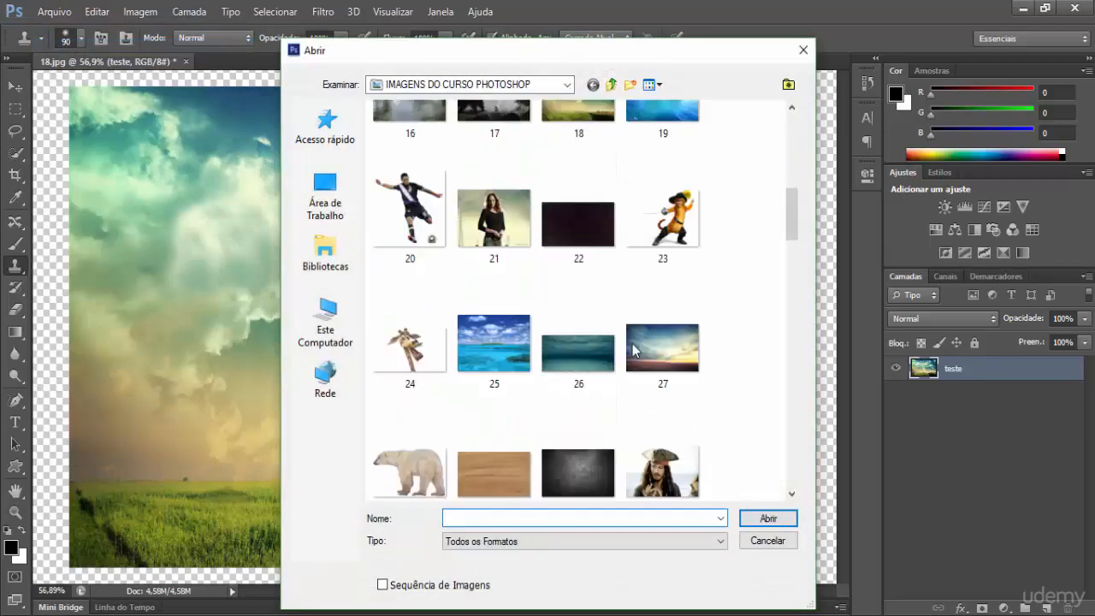
scroll(635, 350, "up", 5)
scroll(681, 476, "down", 3)
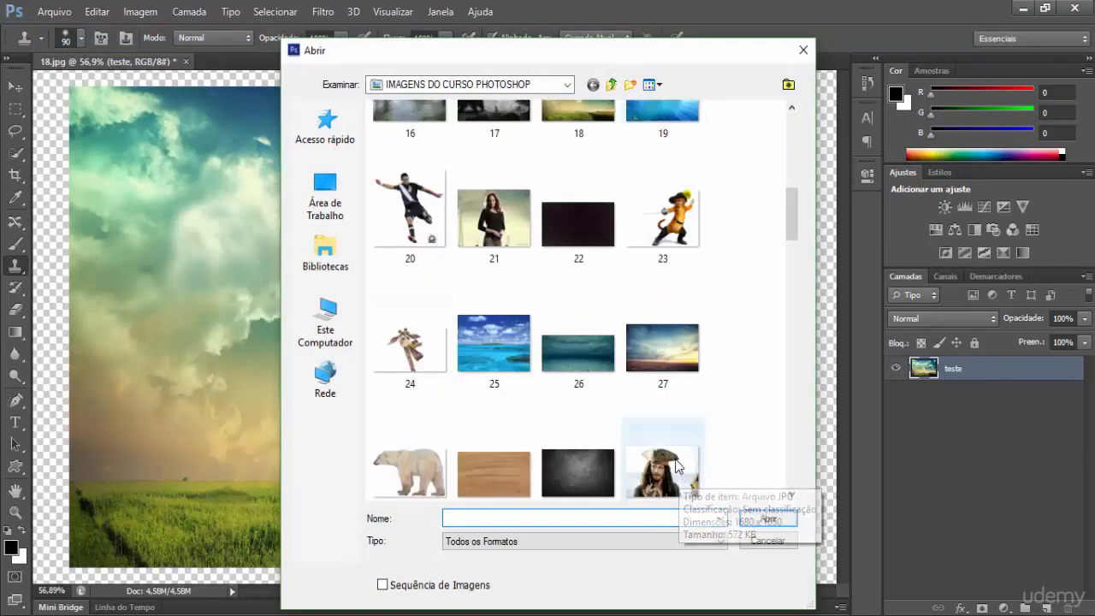
scroll(650, 291, "up", 2)
left_click(666, 299)
double_click(666, 299)
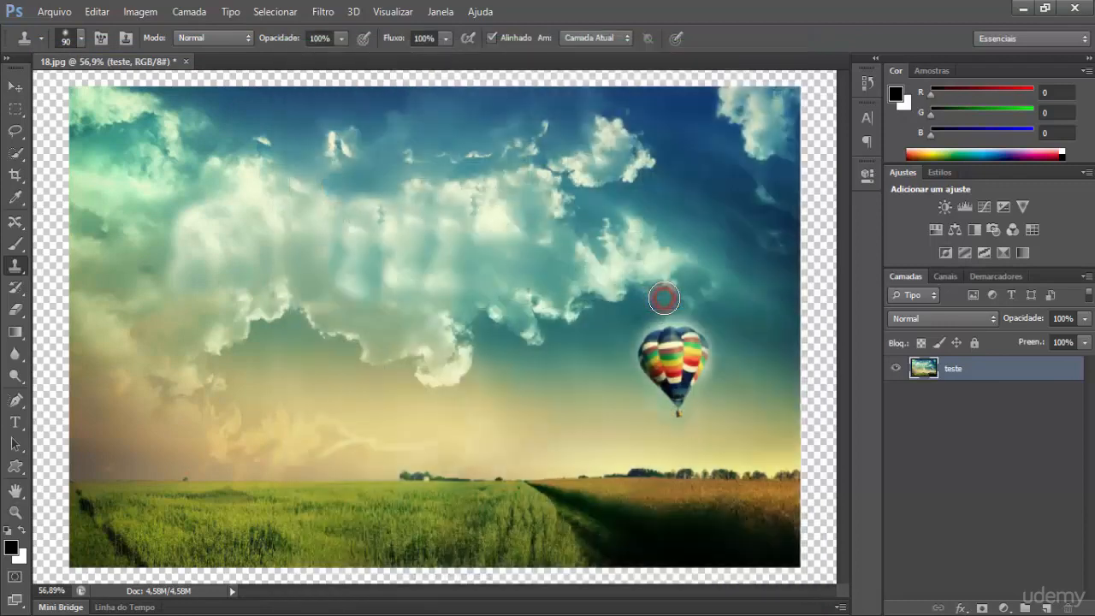
key("ctrl+0")
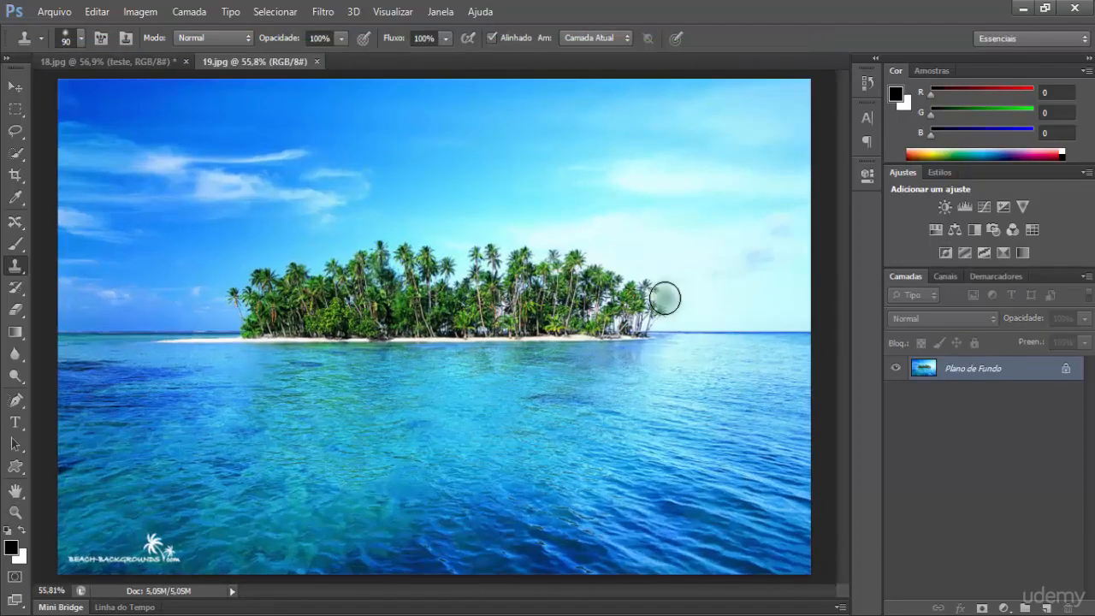
double_click(1034, 367)
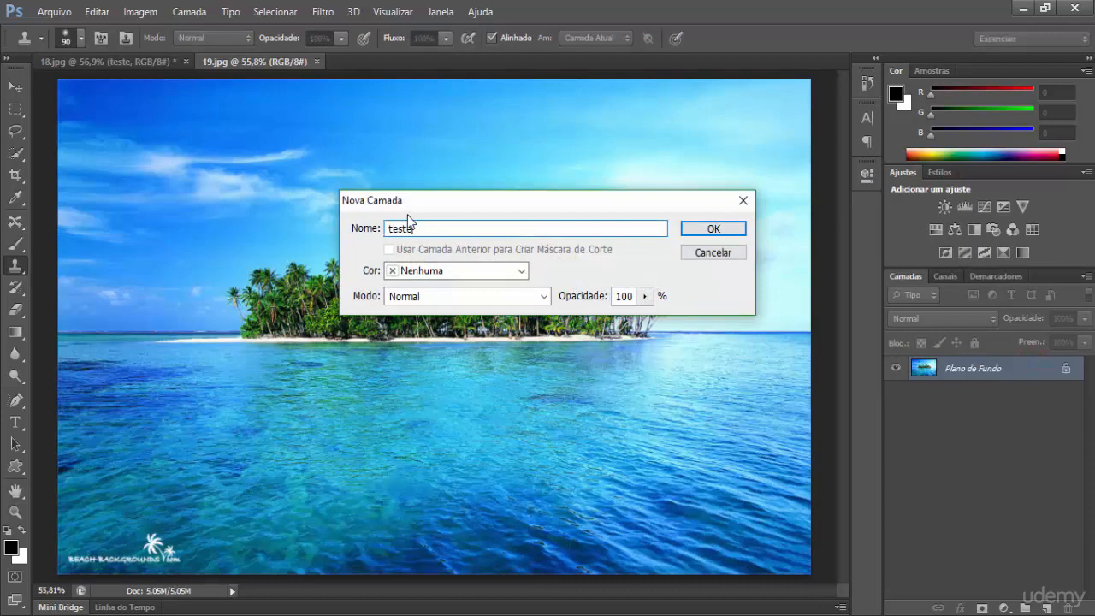
key("Return")
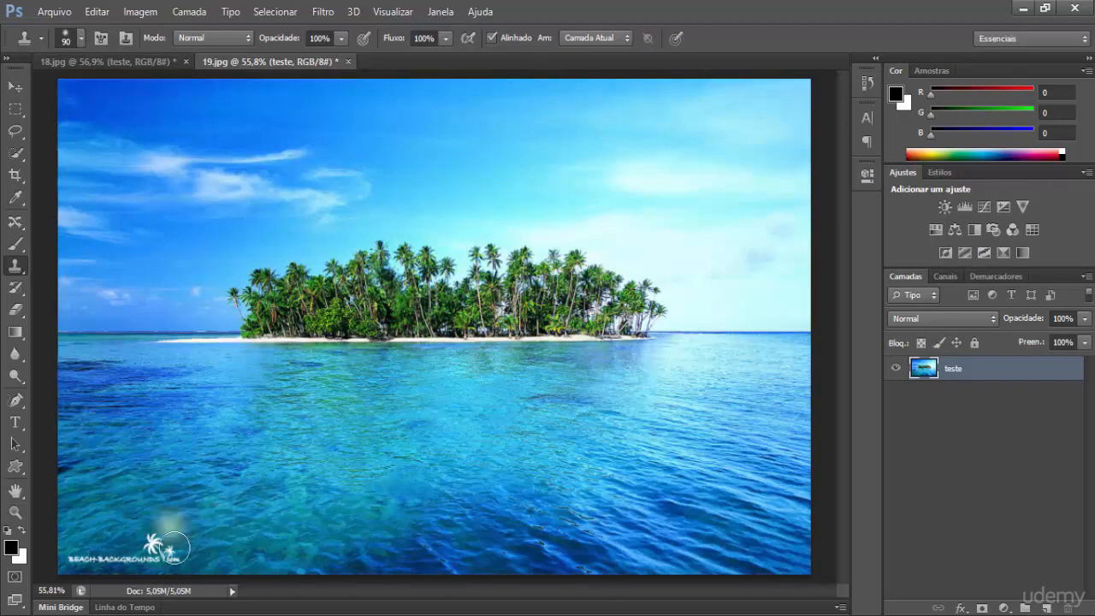
Step: Try painting over the beach-backgrounds watermark with the Clone Stamp, and undo the stroke
mouse_move(173, 546)
left_mouse_down()
mouse_move(152, 543)
mouse_move(161, 547)
mouse_move(163, 536)
mouse_move(163, 564)
left_mouse_up()
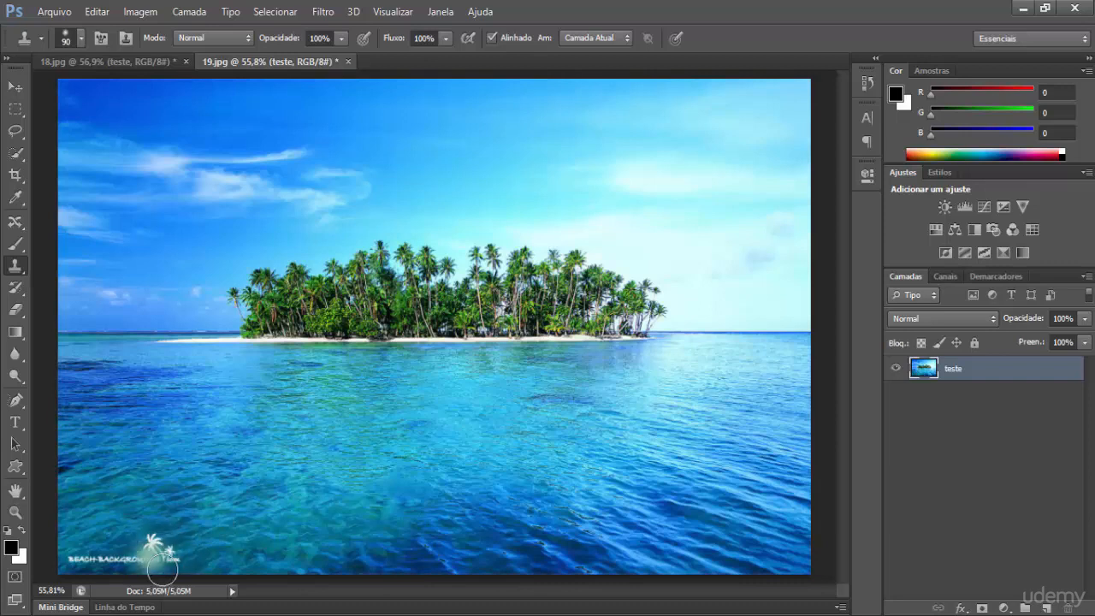
key("ctrl+z")
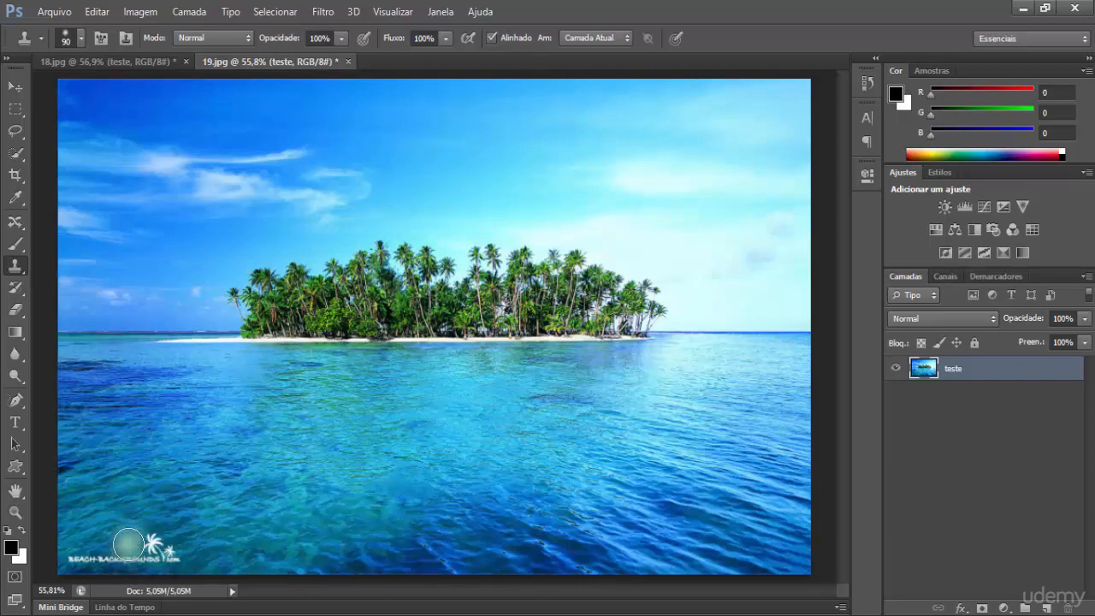
Step: Remove the beach-backgrounds watermark from the water by painting over it with the Spot Healing Brush
left_click(16, 224)
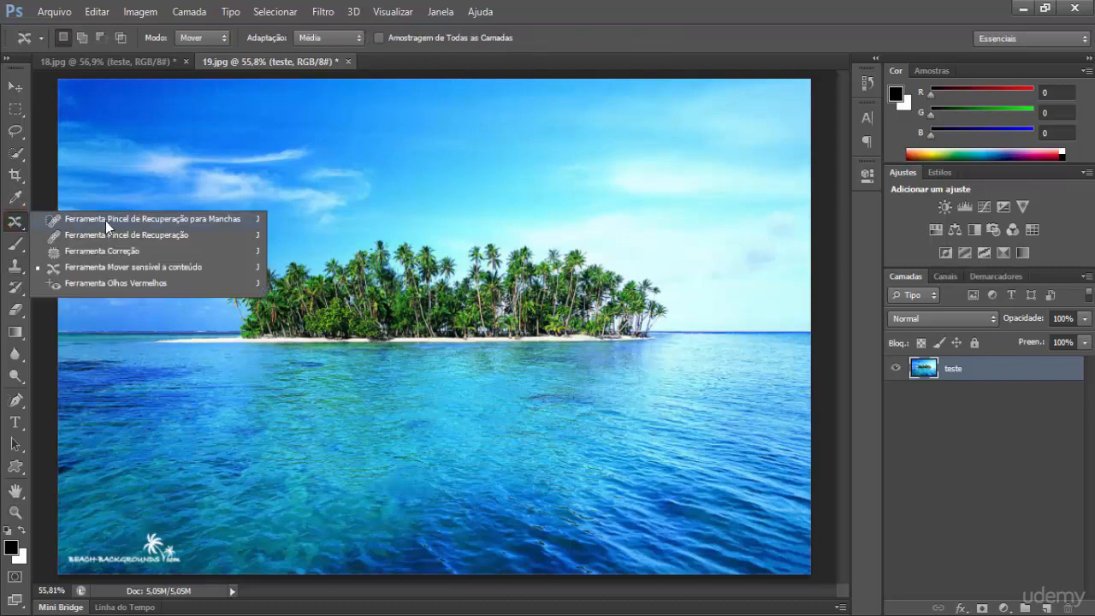
left_click(175, 222)
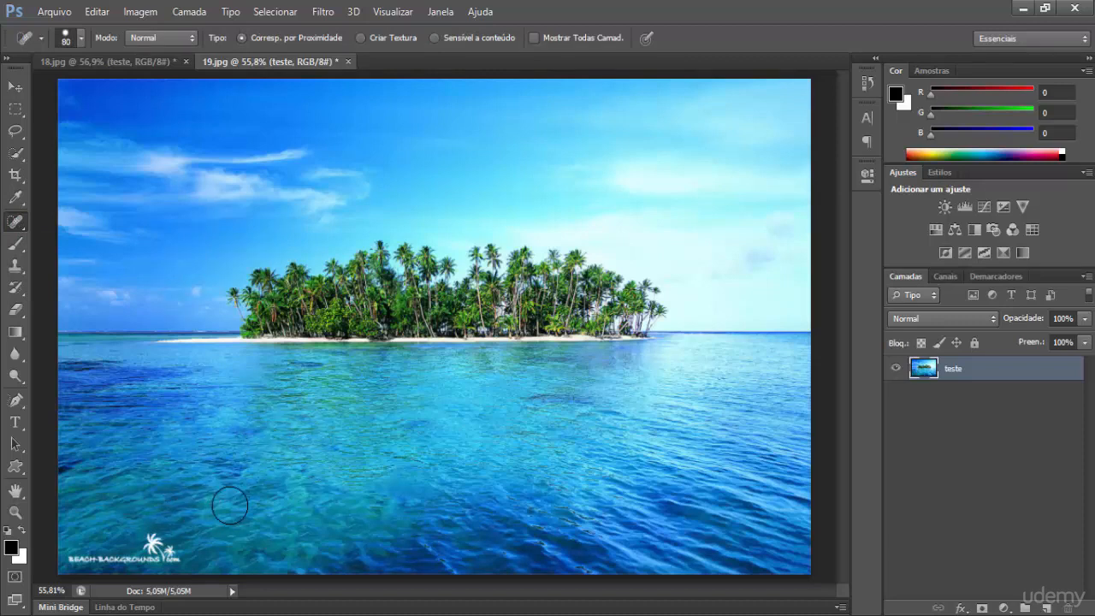
mouse_move(175, 535)
left_mouse_down()
mouse_move(158, 534)
mouse_move(170, 552)
mouse_move(73, 556)
mouse_move(89, 557)
left_mouse_up()
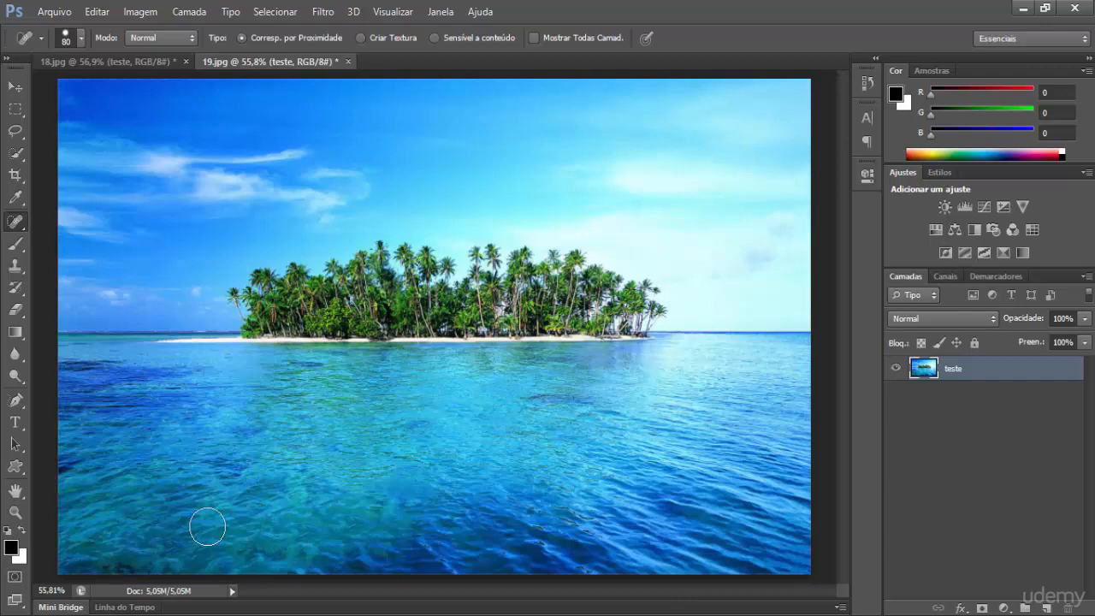
Step: Extend the palm-covered island to the image's right edge with the Clone Stamp, sampling its shoreline and undoing the misaligned trial strokes
left_click(15, 267)
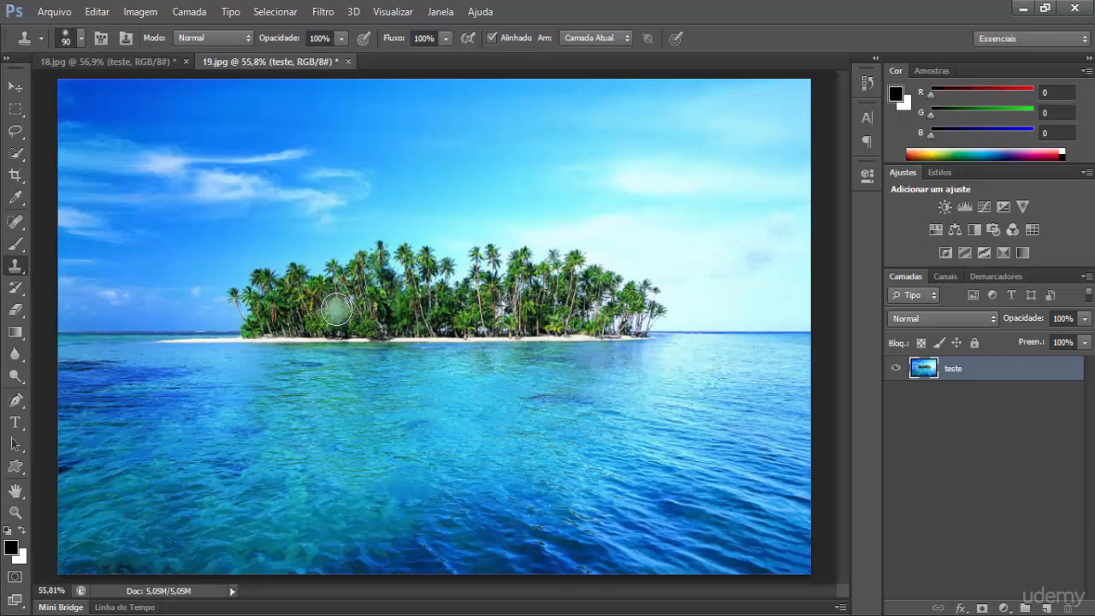
left_click(337, 308, "alt")
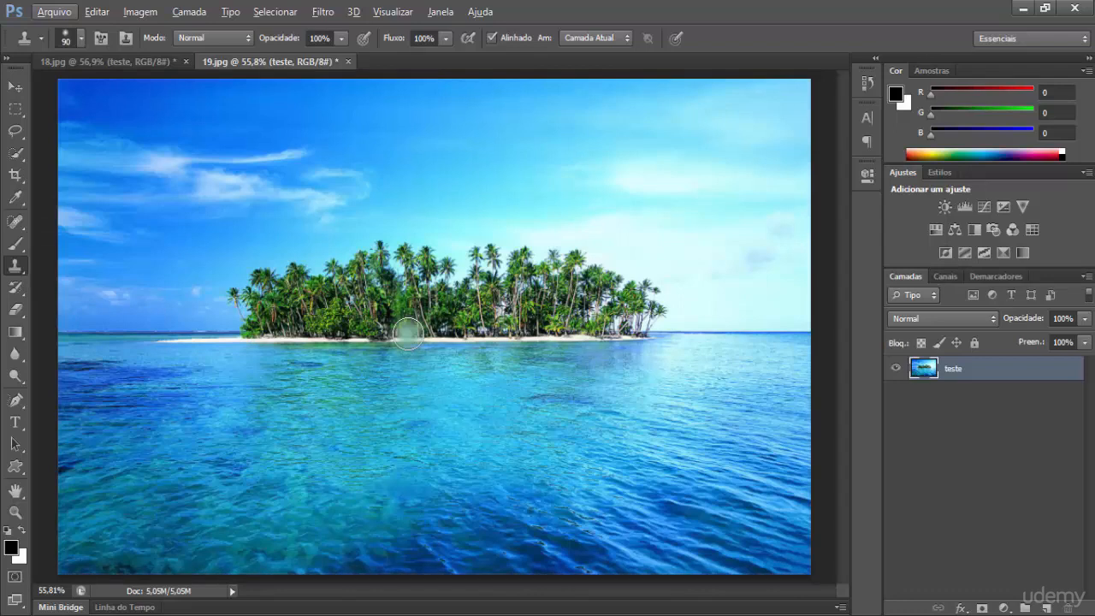
left_click(407, 334, "alt")
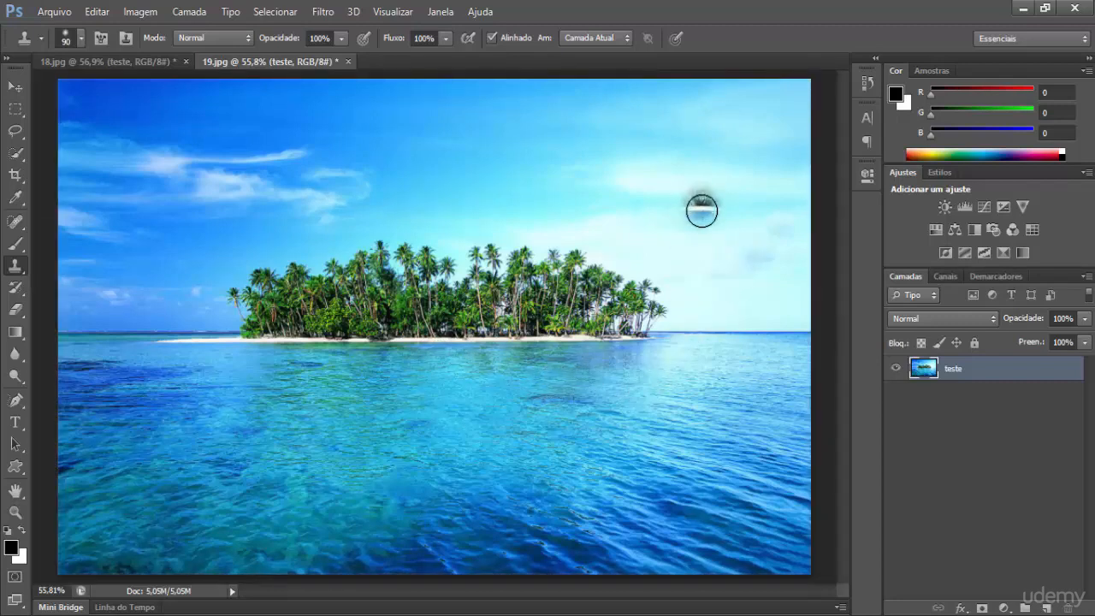
left_click_drag(691, 294, 654, 324)
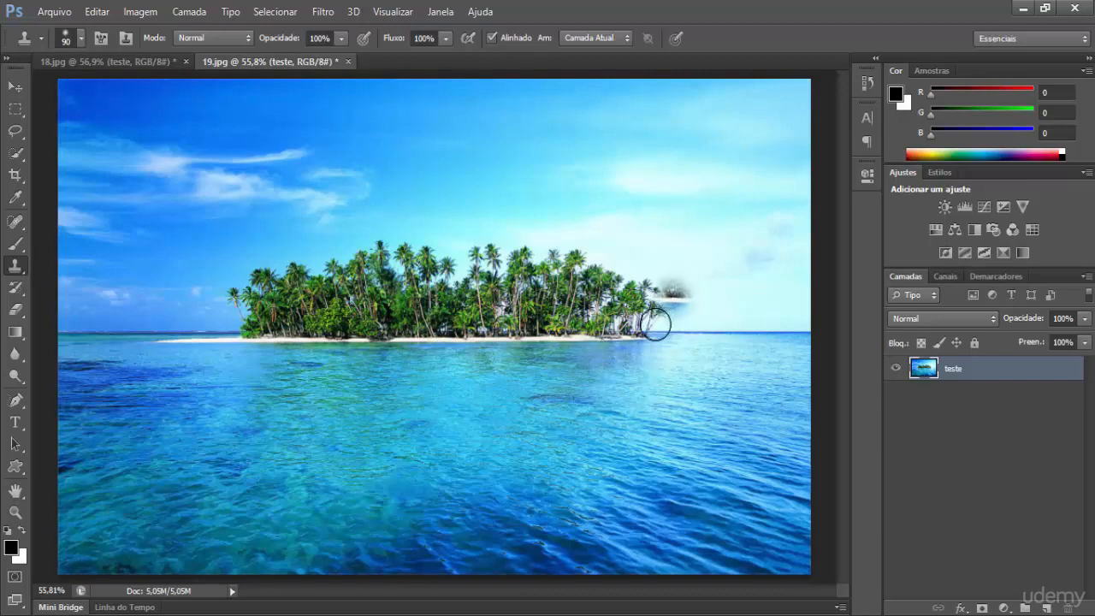
key("ctrl+z")
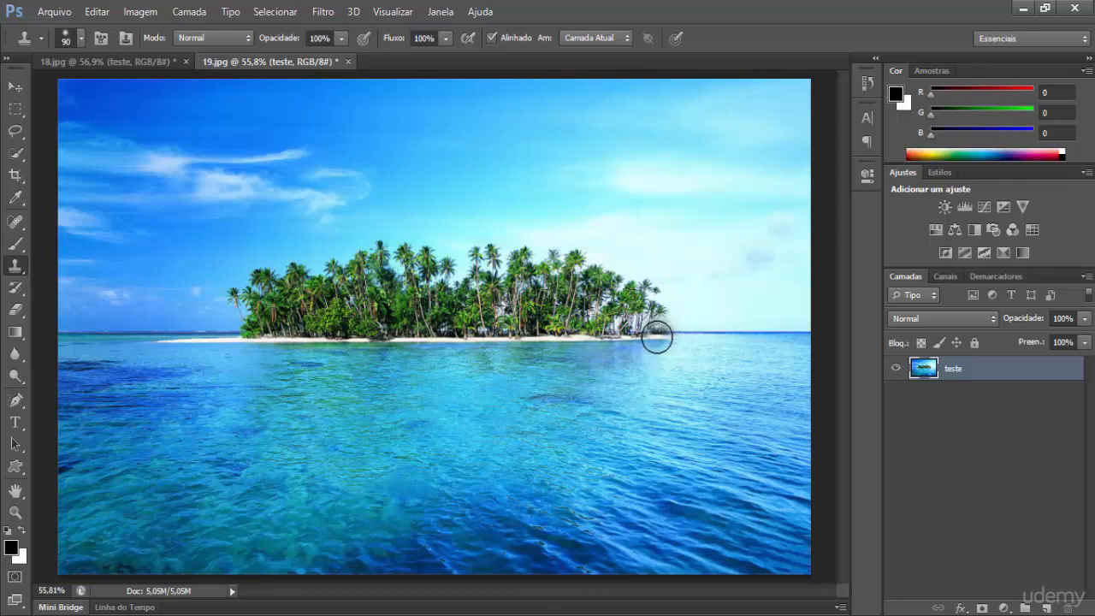
mouse_move(656, 337)
left_mouse_down()
mouse_move(739, 333)
mouse_move(658, 333)
mouse_move(653, 317)
mouse_move(679, 284)
mouse_move(676, 300)
mouse_move(653, 275)
mouse_move(629, 278)
mouse_move(631, 266)
mouse_move(704, 269)
mouse_move(647, 261)
mouse_move(604, 272)
mouse_move(573, 261)
mouse_move(638, 286)
mouse_move(697, 254)
mouse_move(724, 271)
mouse_move(727, 310)
mouse_move(789, 315)
mouse_move(776, 272)
mouse_move(794, 310)
mouse_move(716, 289)
left_mouse_up()
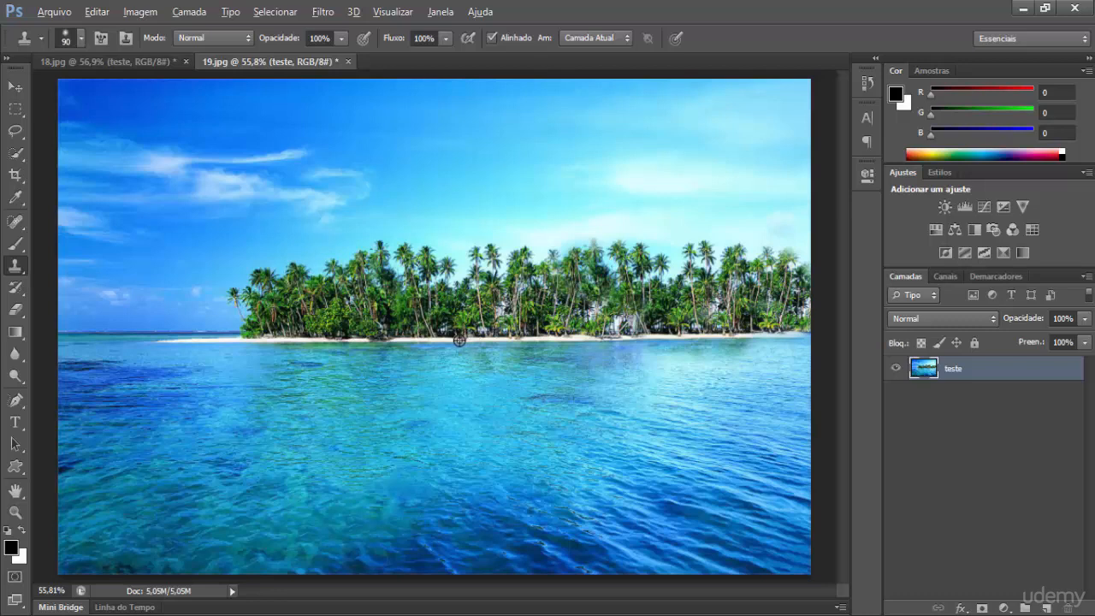
Step: Try cloning the wispy clouds across the sky above the island with the Clone Stamp, and undo the strokes
key("alt")
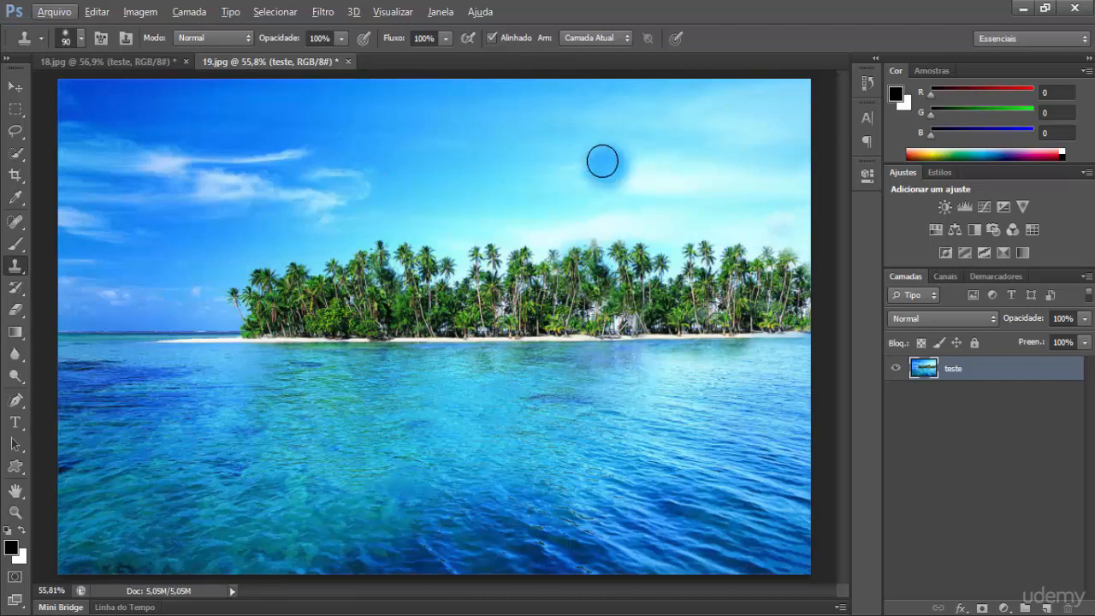
left_click_drag(601, 161, 287, 157)
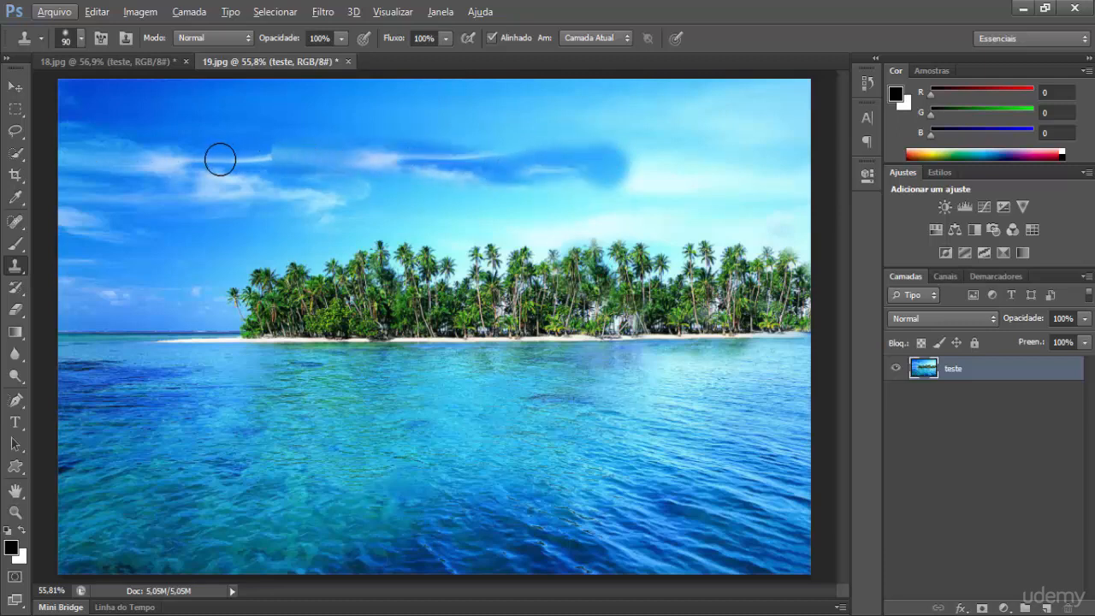
left_click_drag(381, 148, 371, 151)
key("ctrl+z")
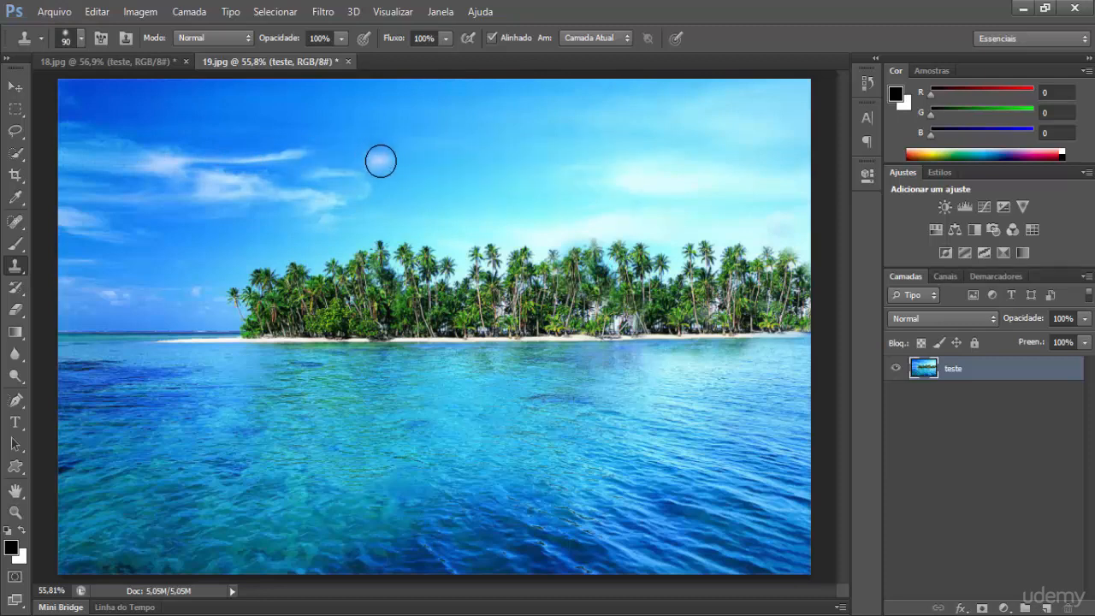
Step: Resample the island's shoreline and clone the palm trees and beach out to the image's left edge
left_click(473, 340, "alt")
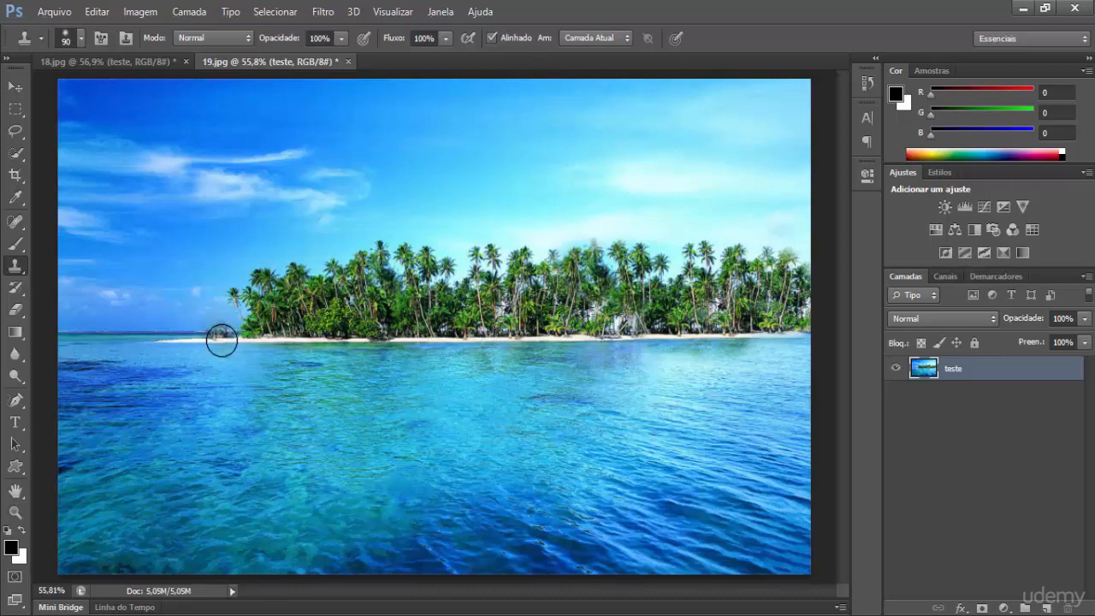
mouse_move(221, 340)
left_mouse_down()
mouse_move(72, 341)
mouse_move(65, 320)
mouse_move(100, 305)
mouse_move(81, 291)
mouse_move(62, 299)
mouse_move(74, 268)
mouse_move(125, 313)
mouse_move(110, 264)
mouse_move(139, 255)
mouse_move(141, 326)
mouse_move(159, 252)
mouse_move(196, 316)
mouse_move(200, 258)
mouse_move(231, 302)
mouse_move(167, 327)
mouse_move(260, 294)
mouse_move(260, 260)
mouse_move(215, 270)
mouse_move(274, 263)
mouse_move(346, 289)
mouse_move(320, 264)
mouse_move(305, 267)
mouse_move(342, 266)
mouse_move(366, 283)
mouse_move(361, 300)
mouse_move(430, 315)
left_mouse_up()
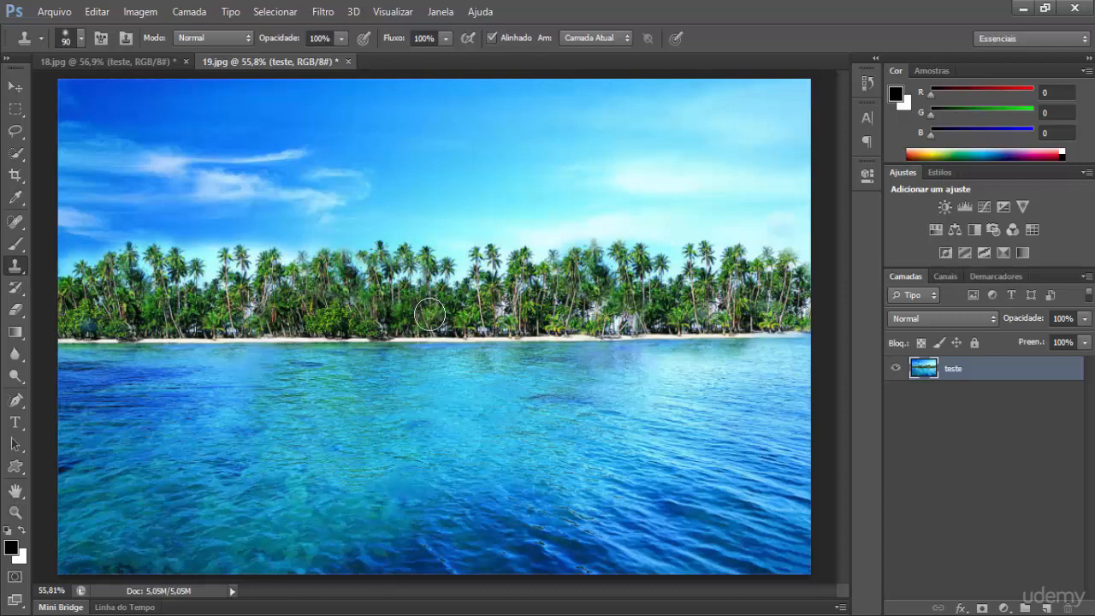